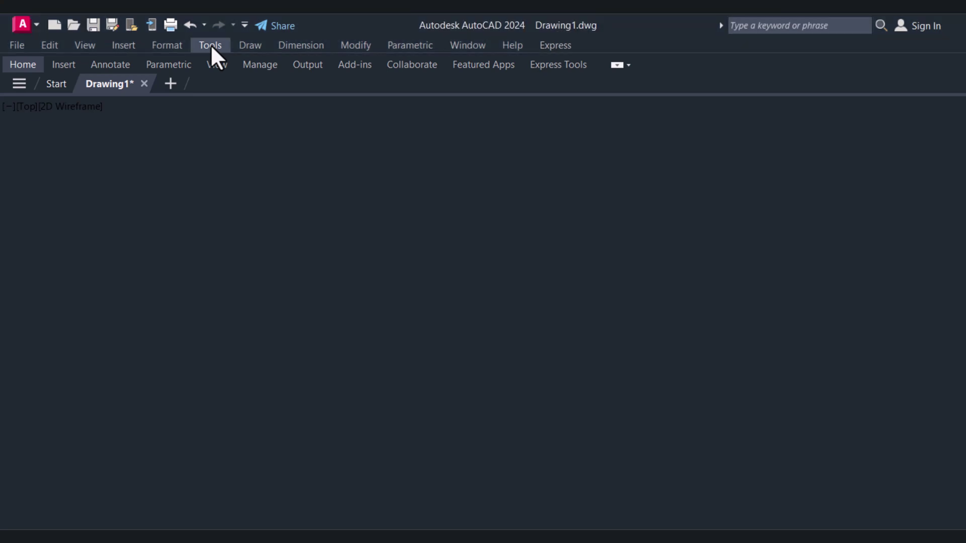
# Float the Dimension, Layouts and one more small toolbar over the drawing
pyautogui.click(211, 45)
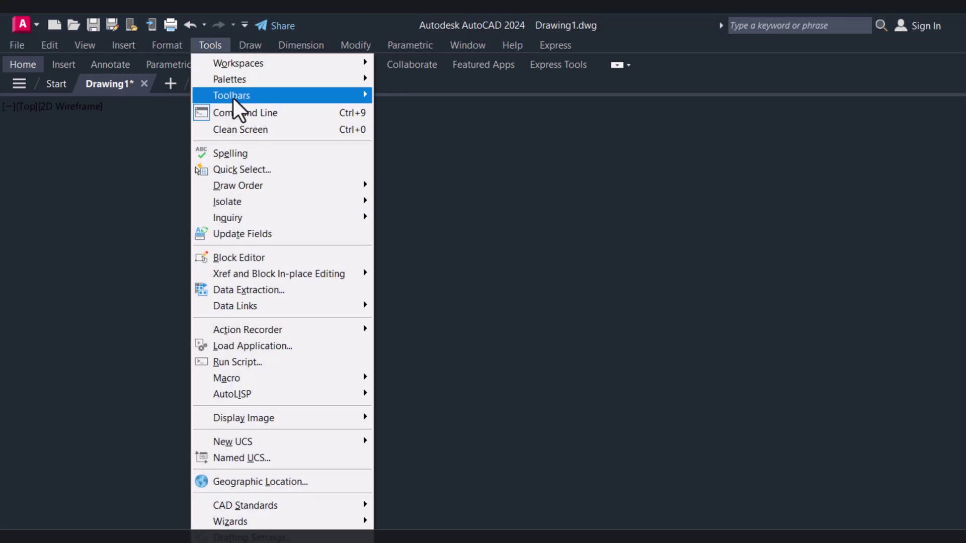
pyautogui.moveTo(232, 95)
pyautogui.moveTo(412, 96)
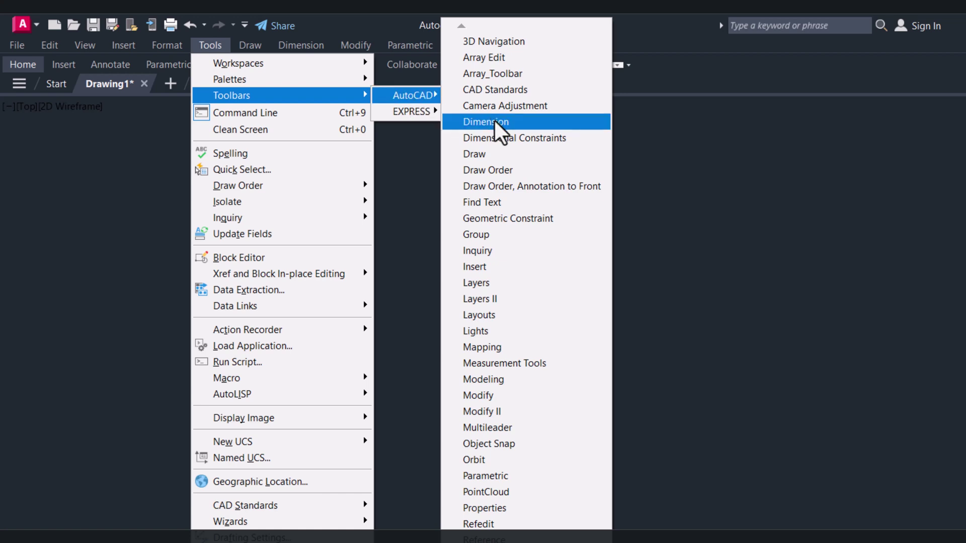
pyautogui.click(498, 125)
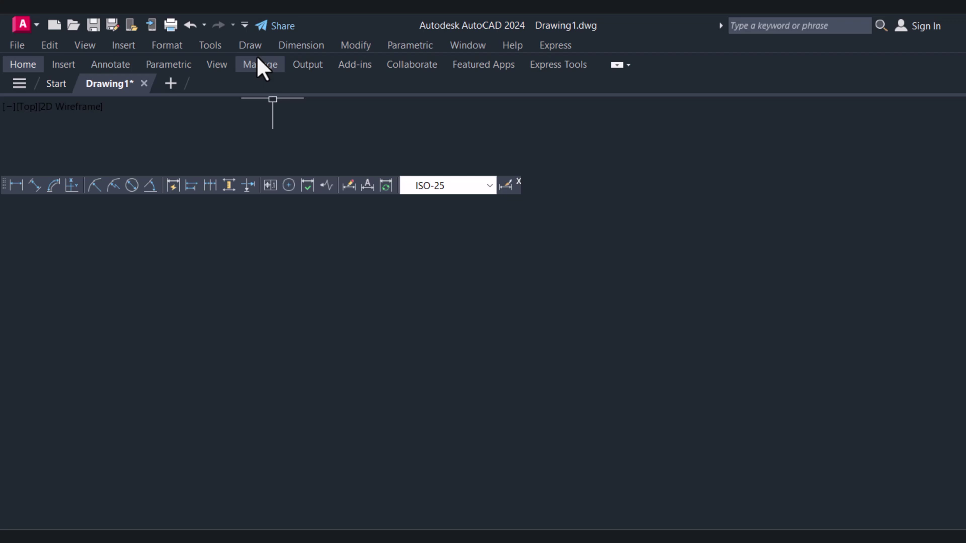
pyautogui.click(210, 45)
pyautogui.moveTo(181, 77)
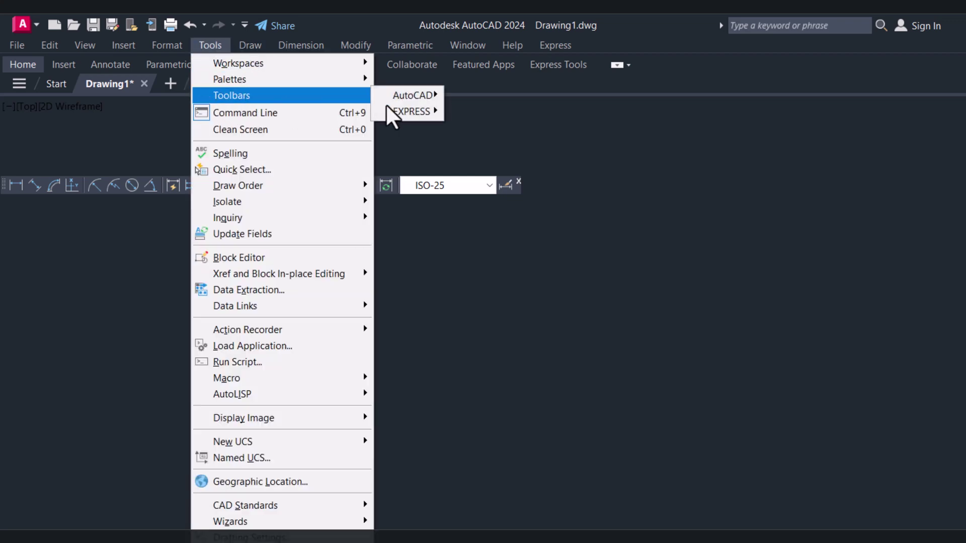
pyautogui.moveTo(323, 77)
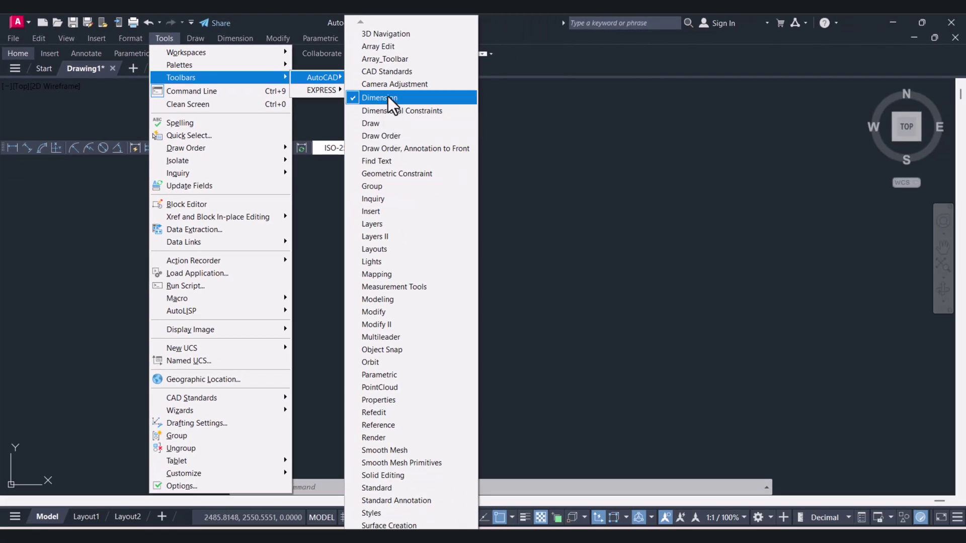
pyautogui.click(393, 252)
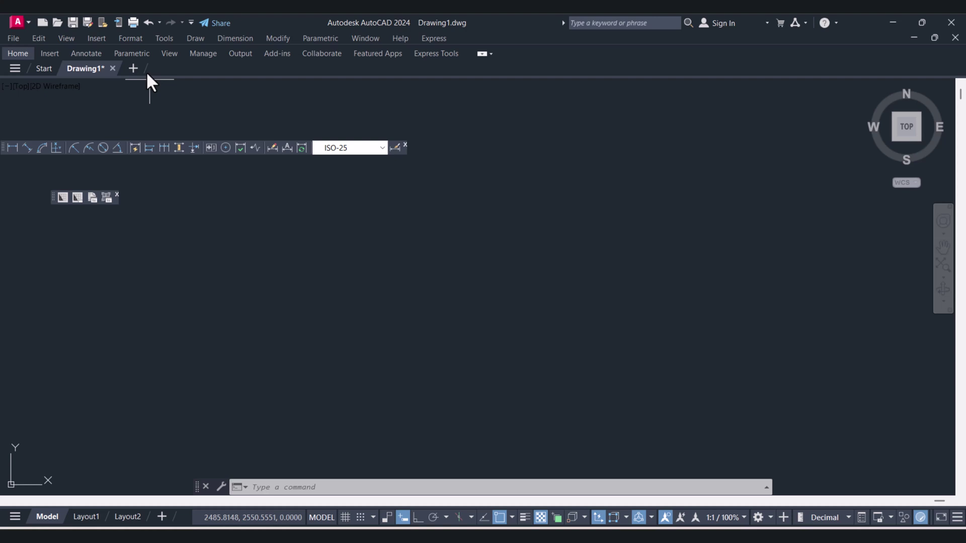
pyautogui.click(166, 39)
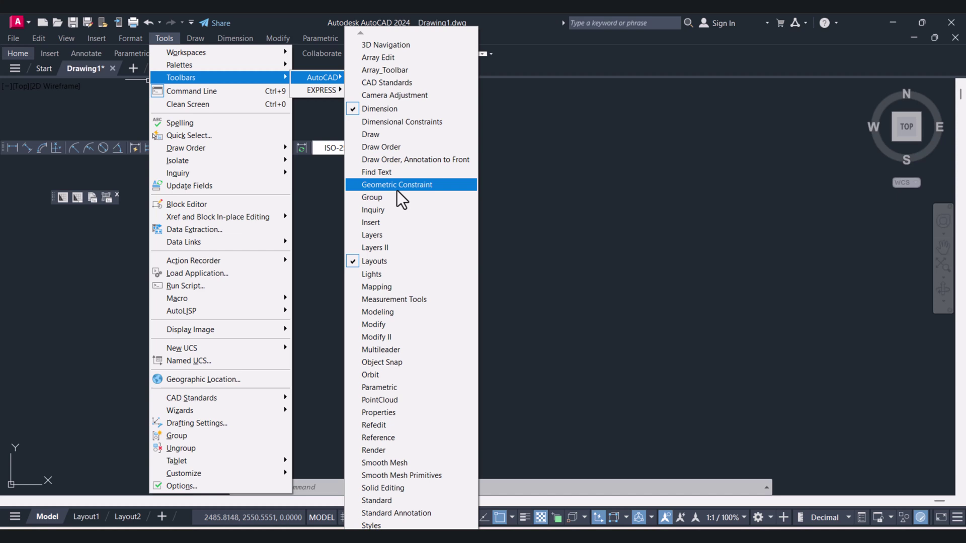
pyautogui.click(382, 208)
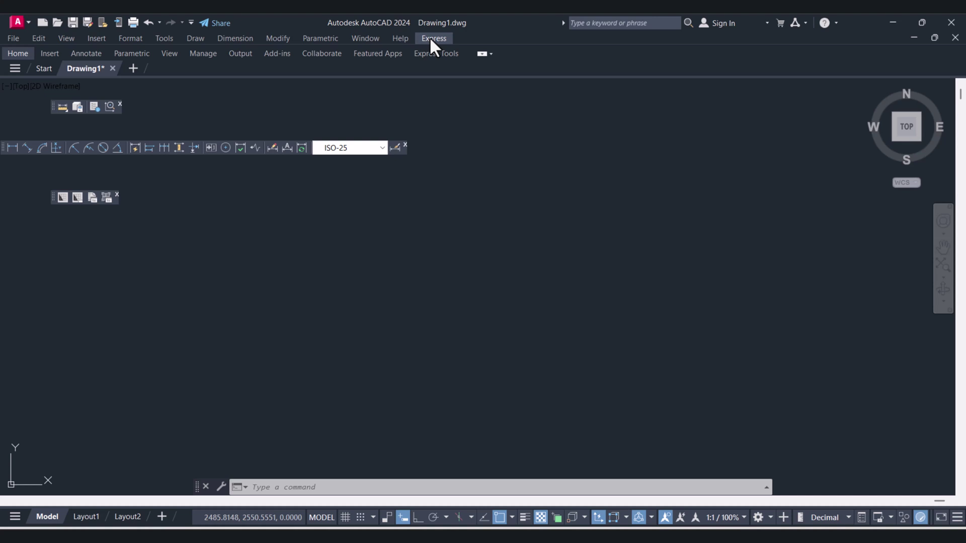
# Set MENUBAR to 0 to hide the classic menu bar
pyautogui.click(325, 487)
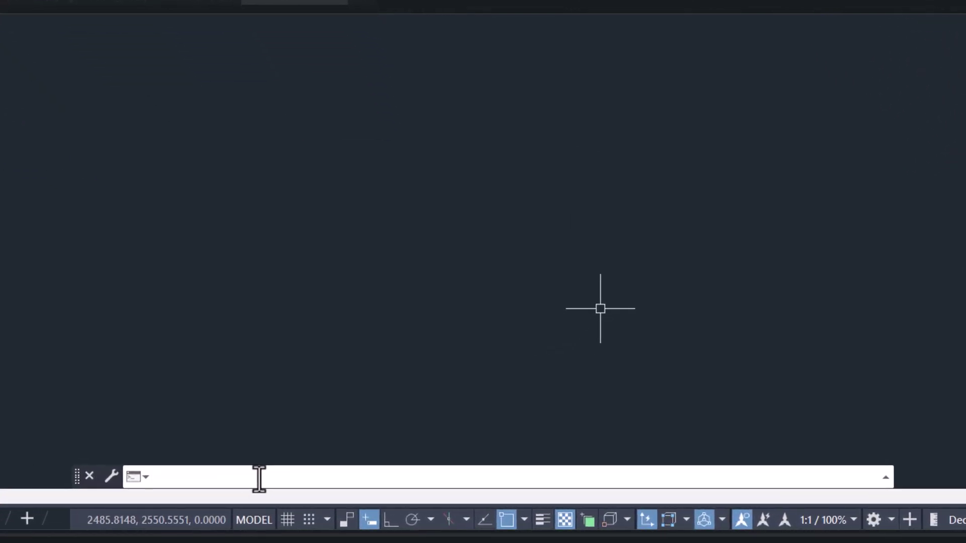
pyautogui.write('MENU')
pyautogui.write('BAR')
pyautogui.press('Return')
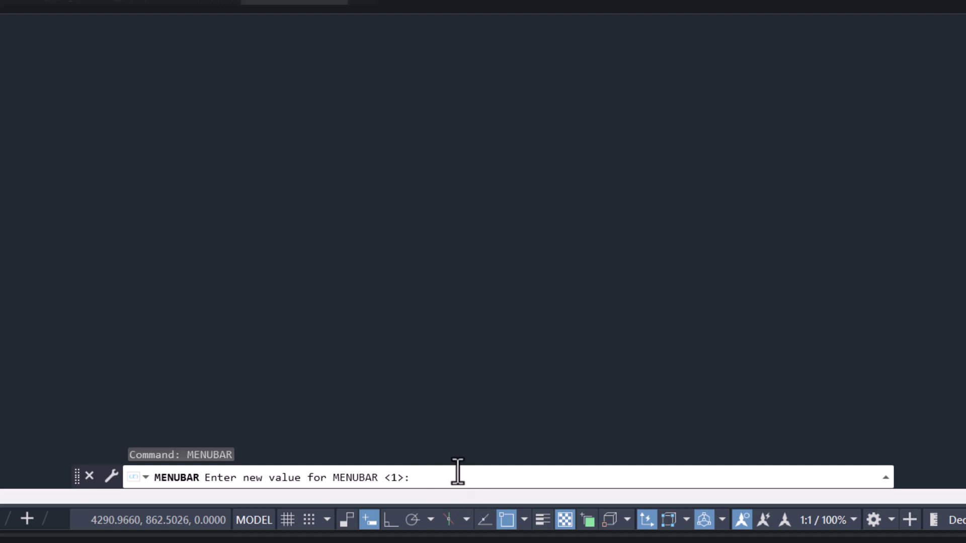
pyautogui.write('0')
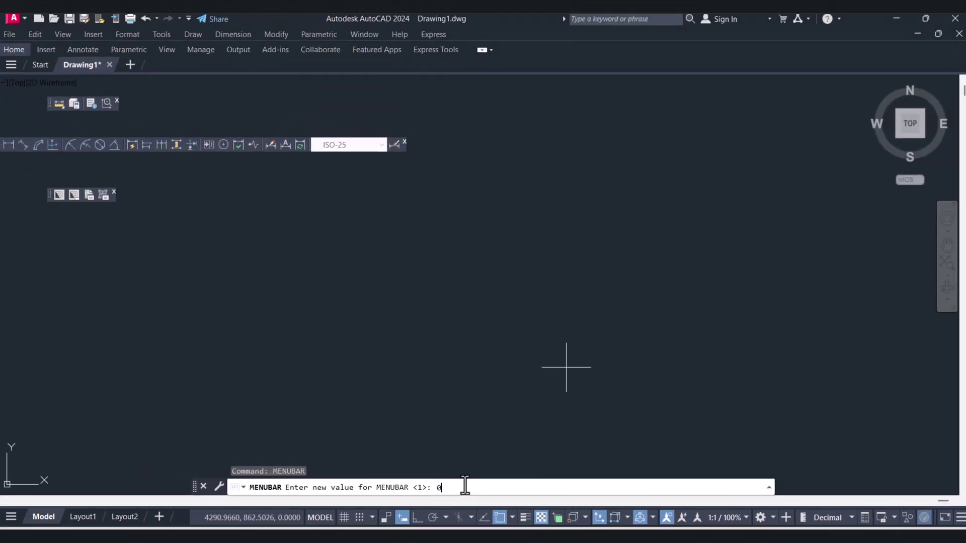
pyautogui.press('Return')
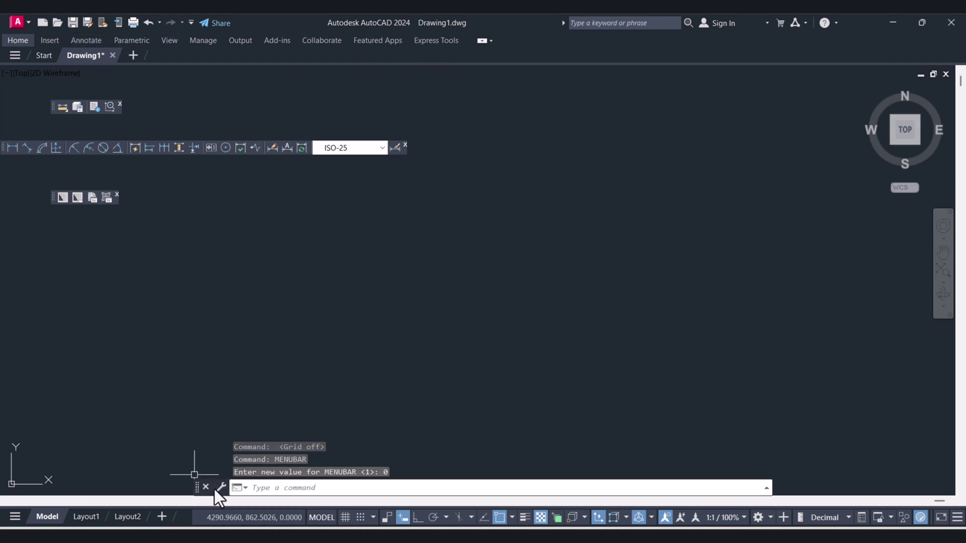
# Set MENUBAR back to 1 and check that the Tools menu opens
pyautogui.click(272, 488)
pyautogui.write('M')
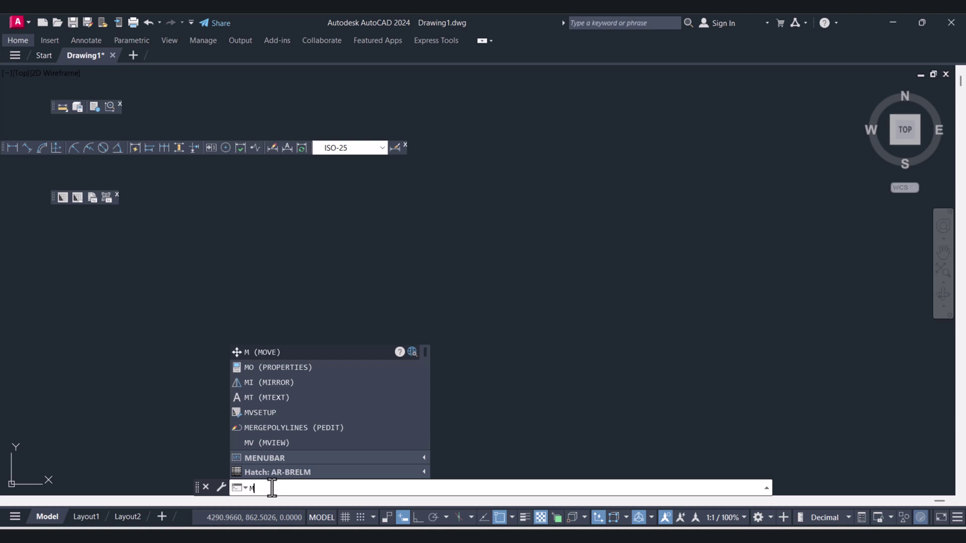
pyautogui.write('ENU')
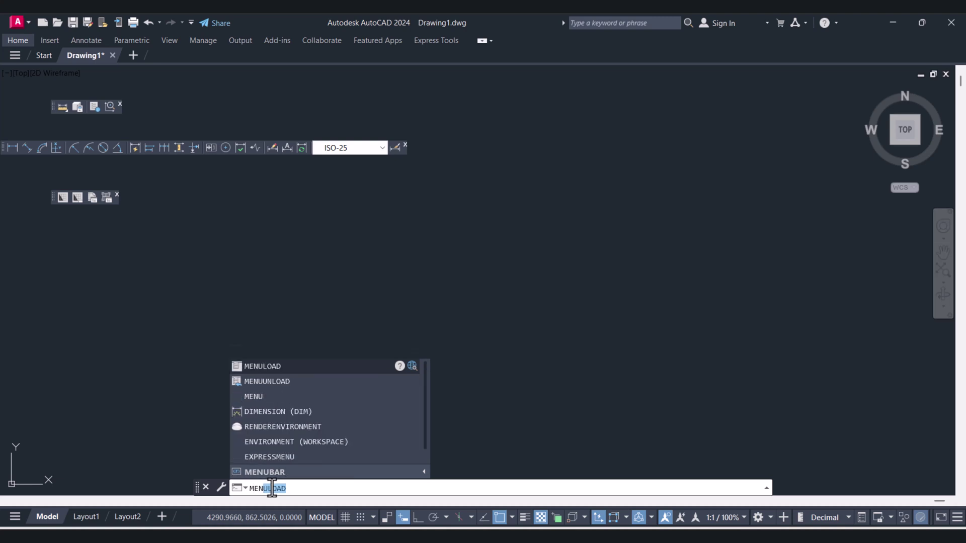
pyautogui.write('BAR')
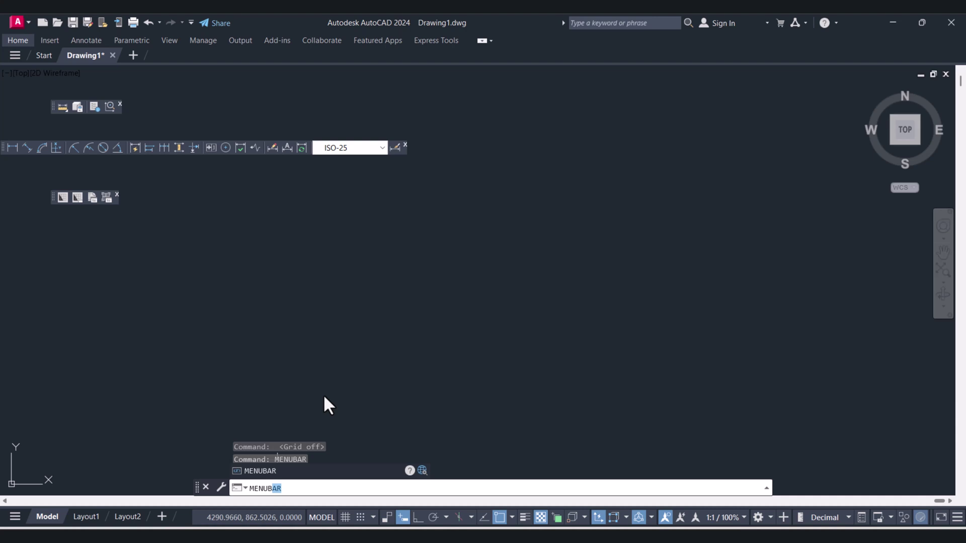
pyautogui.press('Return')
pyautogui.write('1')
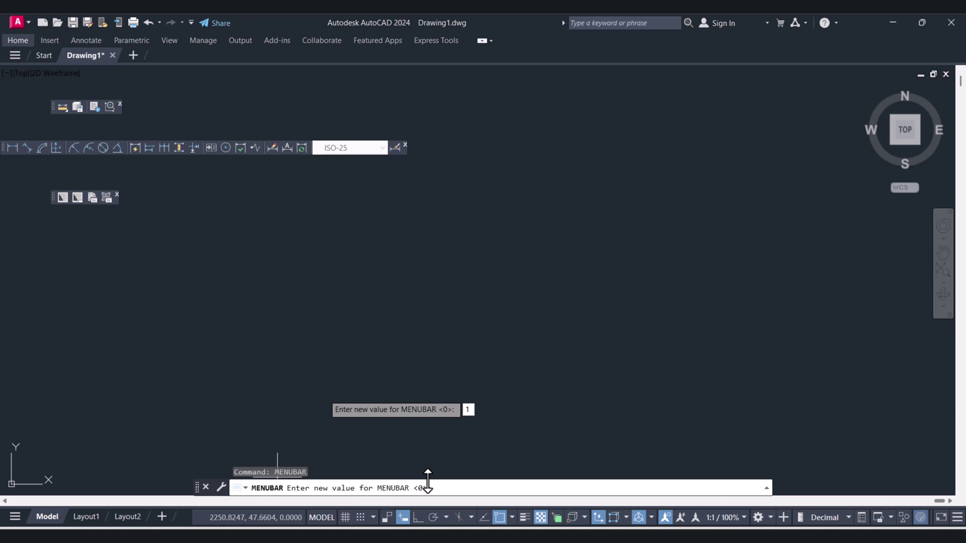
pyautogui.press('Return')
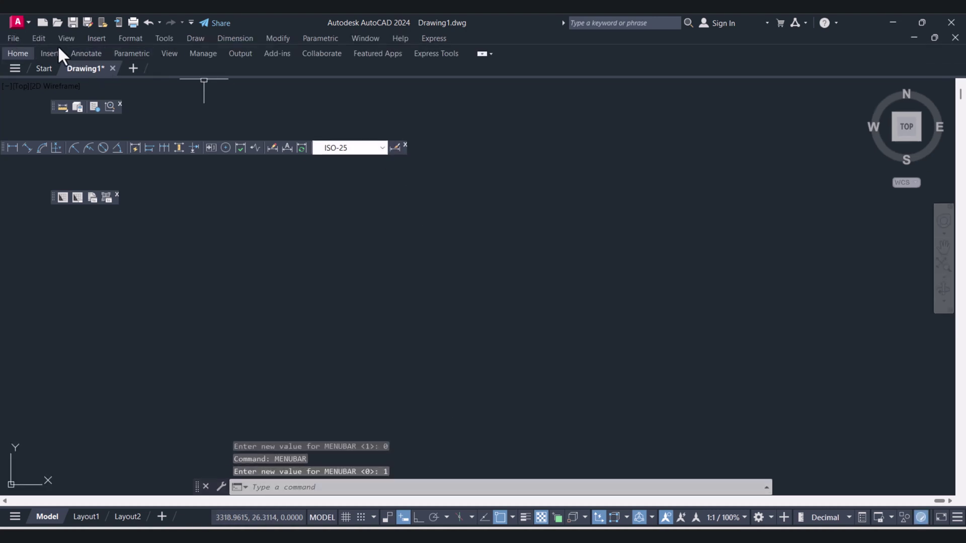
pyautogui.click(164, 39)
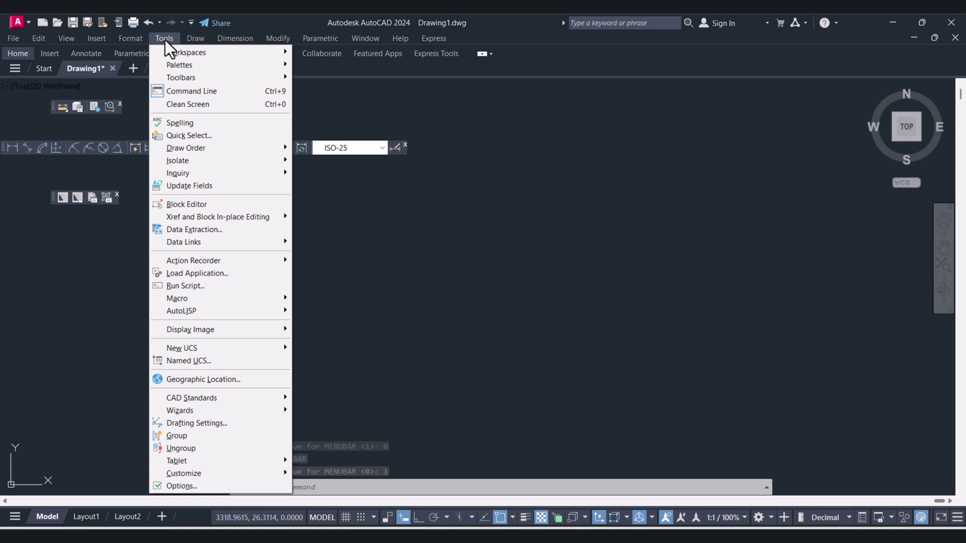
pyautogui.click(625, 273)
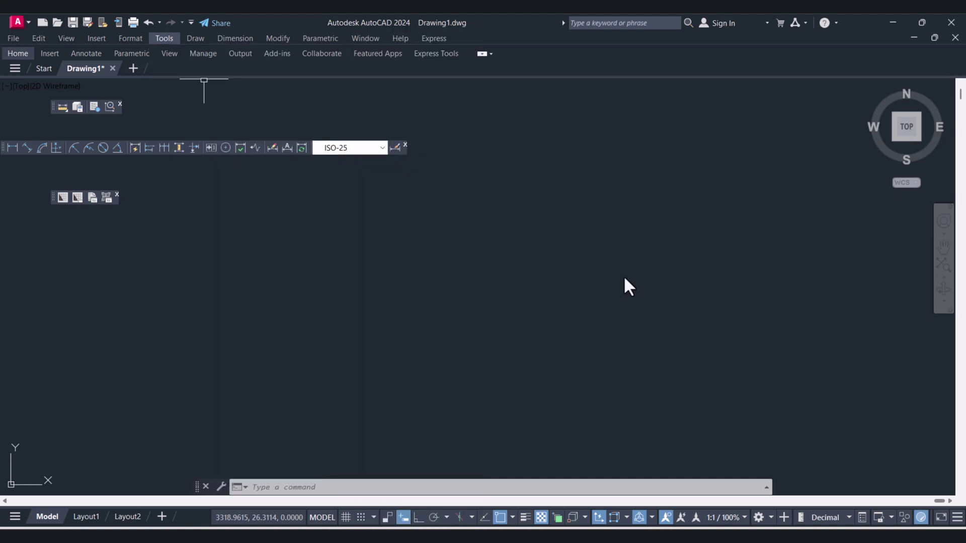
# Show the Draw toolbar with -TOOLBAR and drag it toward the drawing's centre
pyautogui.click(453, 400)
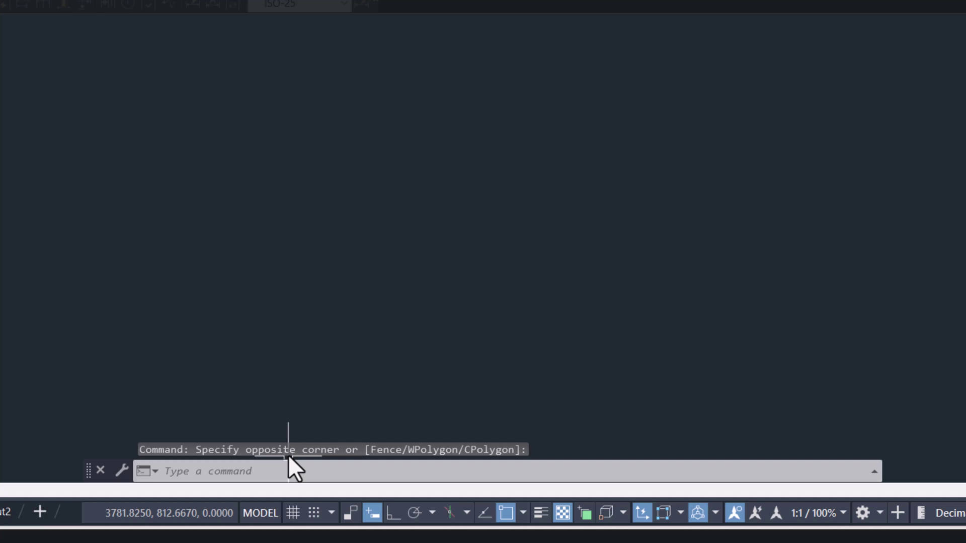
pyautogui.click(250, 470)
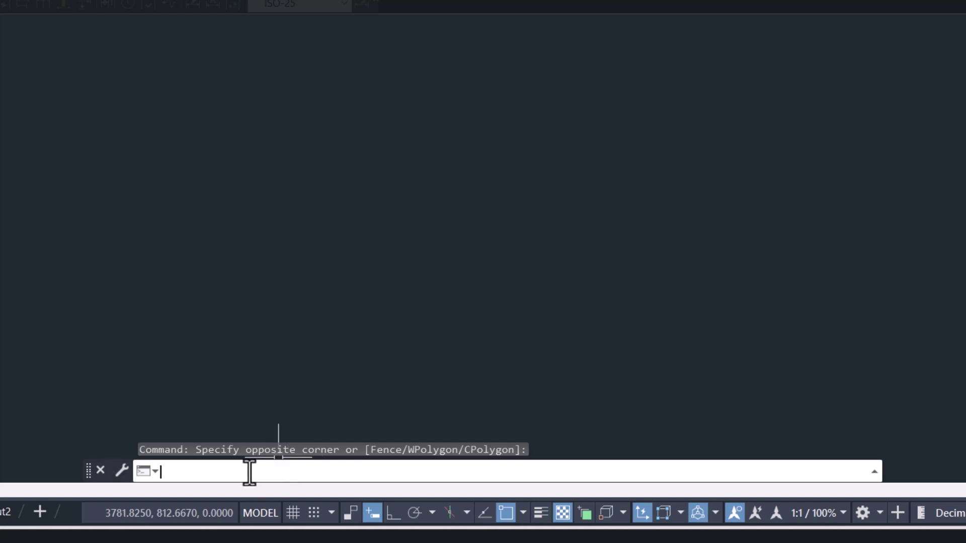
pyautogui.write('-')
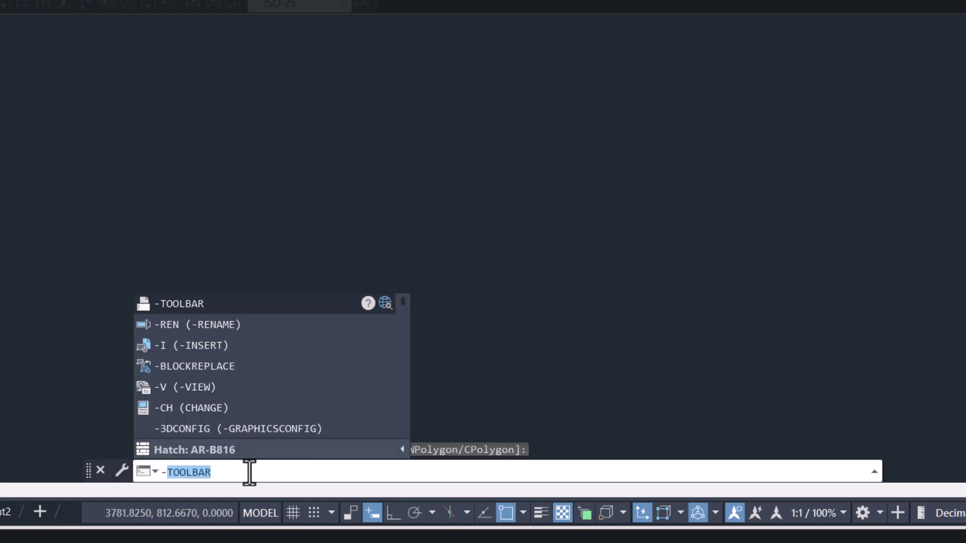
pyautogui.write('TO')
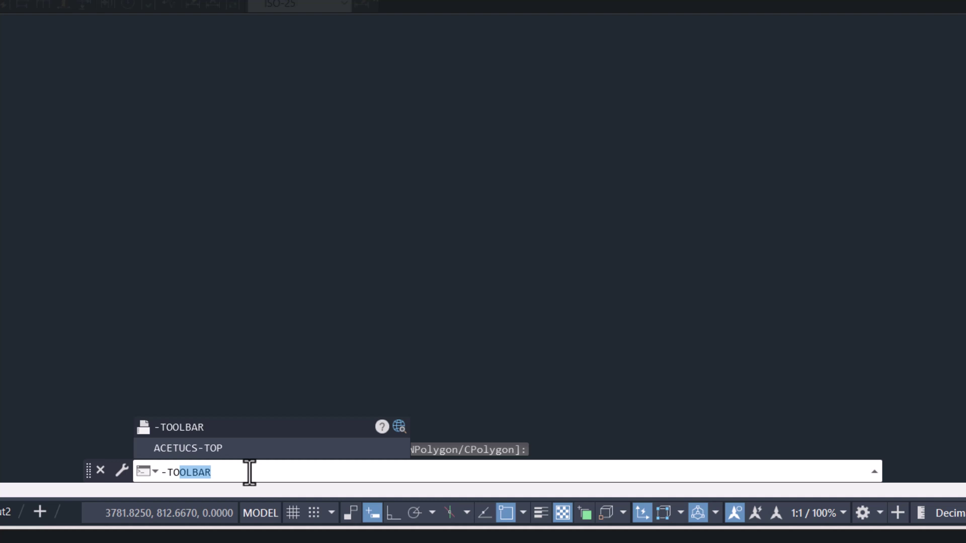
pyautogui.press('Return')
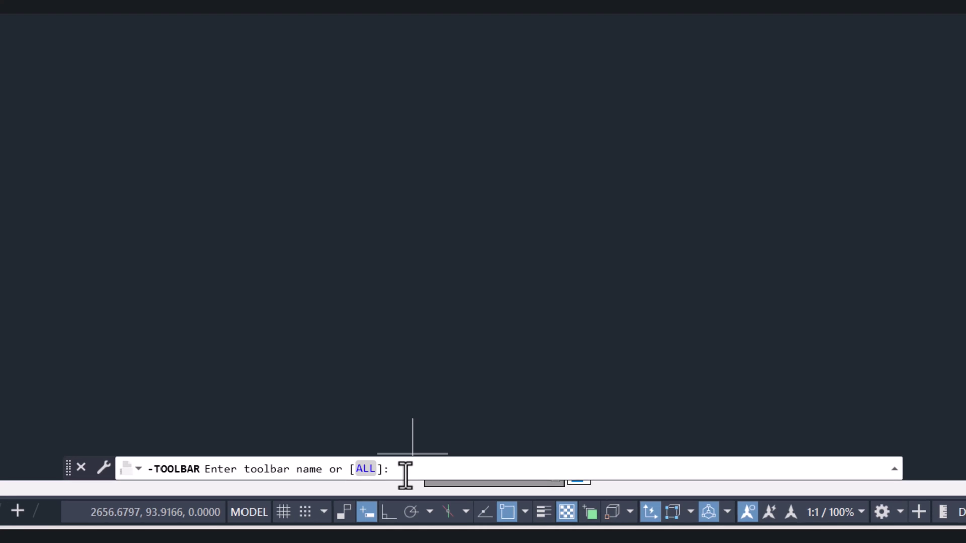
pyautogui.write('d')
pyautogui.write('raw')
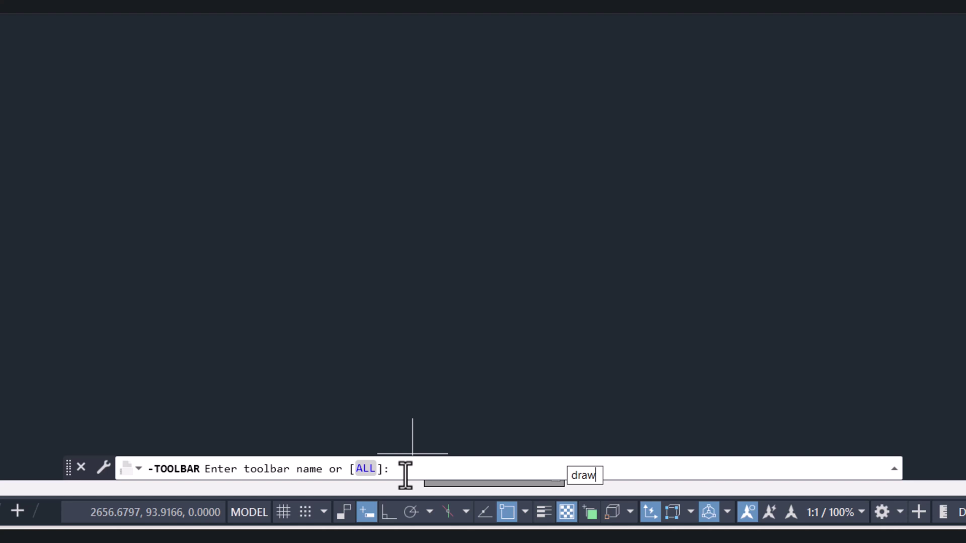
pyautogui.press('Return')
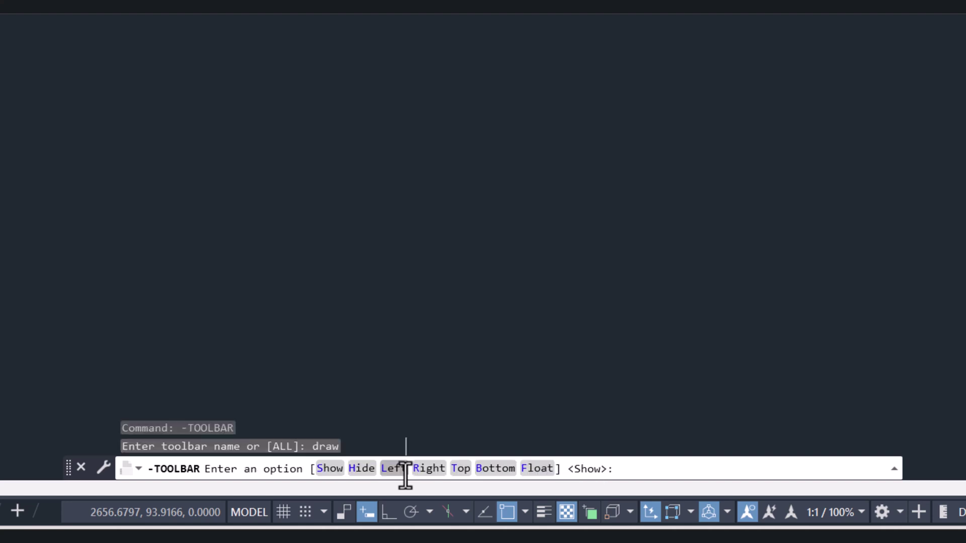
pyautogui.press('Down')
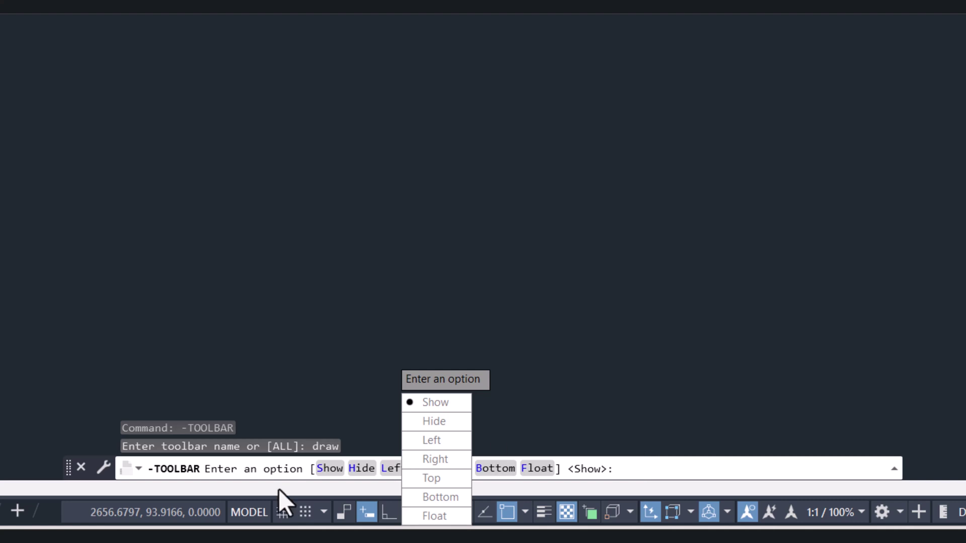
pyautogui.click(630, 469)
pyautogui.write('s')
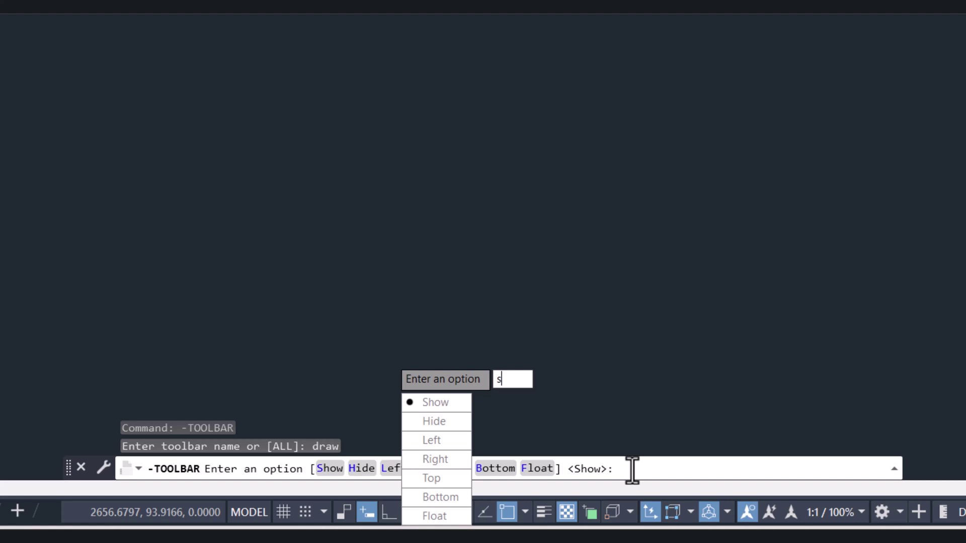
pyautogui.press('Return')
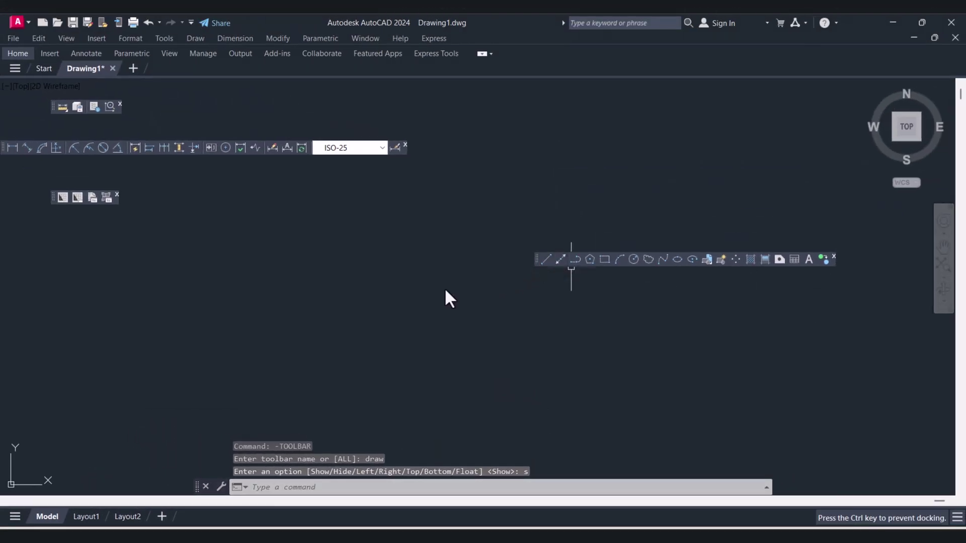
pyautogui.moveTo(537, 264); pyautogui.dragTo(407, 299)
pyautogui.click(293, 488)
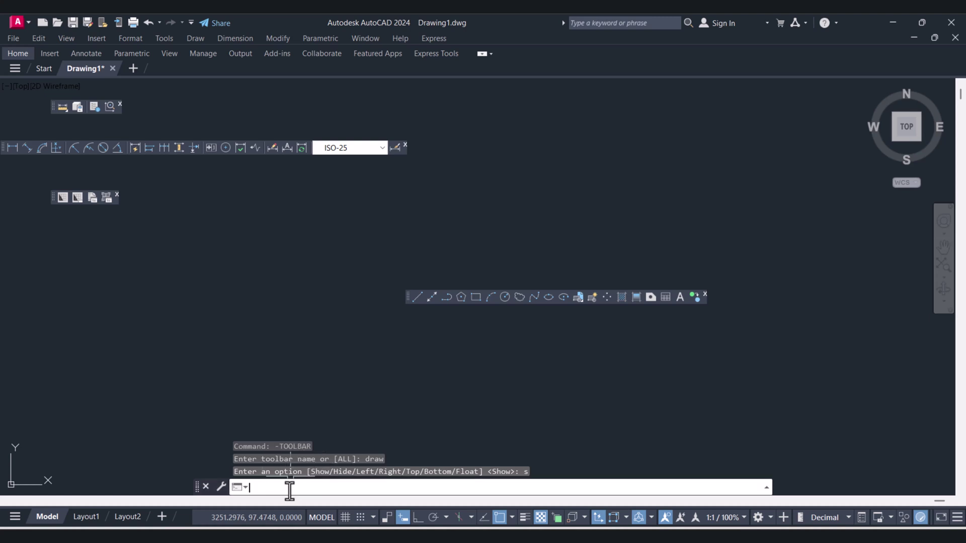
pyautogui.write('-TOO')
pyautogui.write('LBAR')
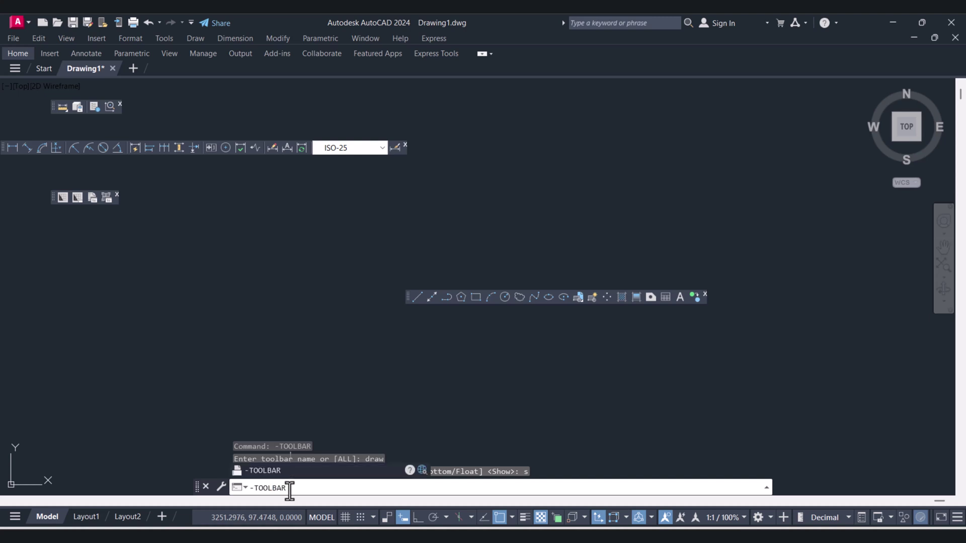
# Dock the Dimension toolbar on the right with -TOOLBAR at the default 0,0 position
pyautogui.press('Return')
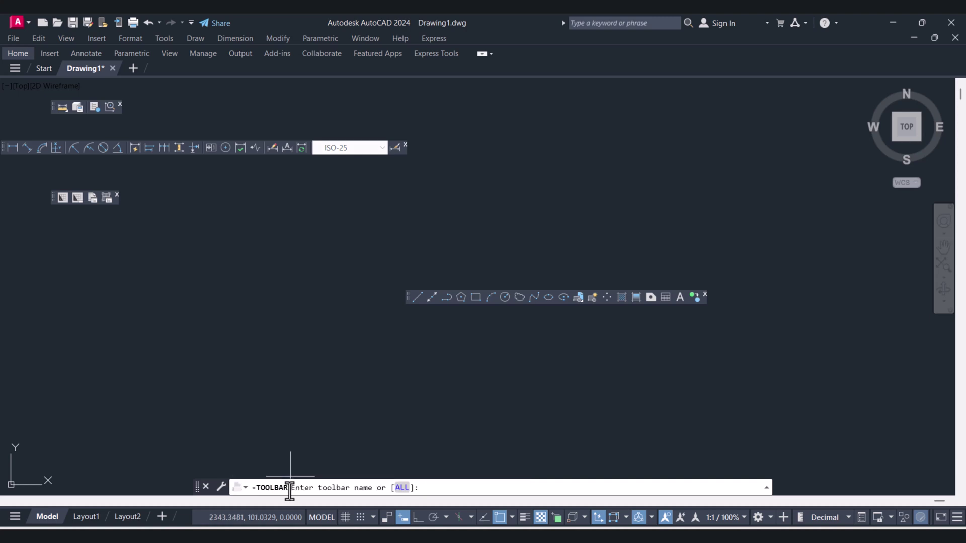
pyautogui.write('di')
pyautogui.write('emsion')
pyautogui.press('Return')
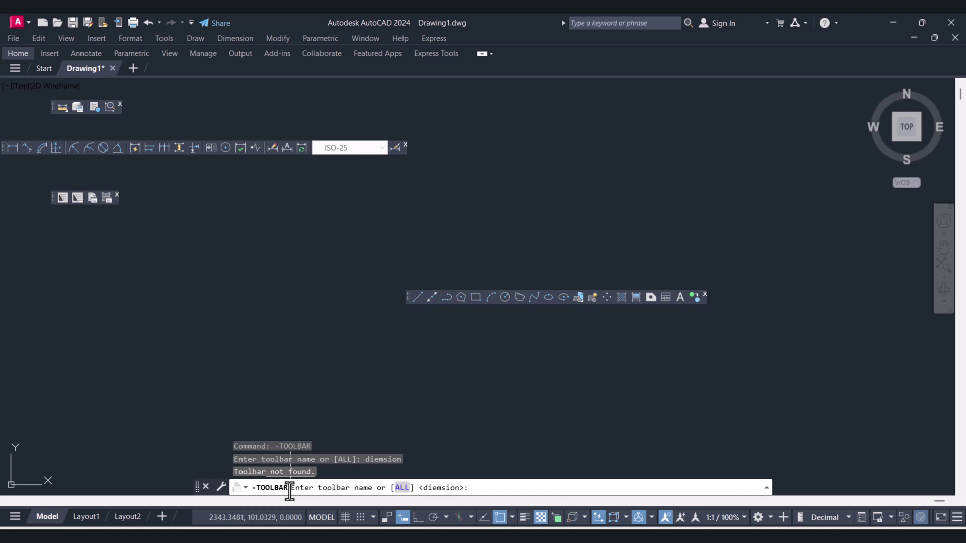
pyautogui.write('dimens')
pyautogui.write('ion')
pyautogui.press('Return')
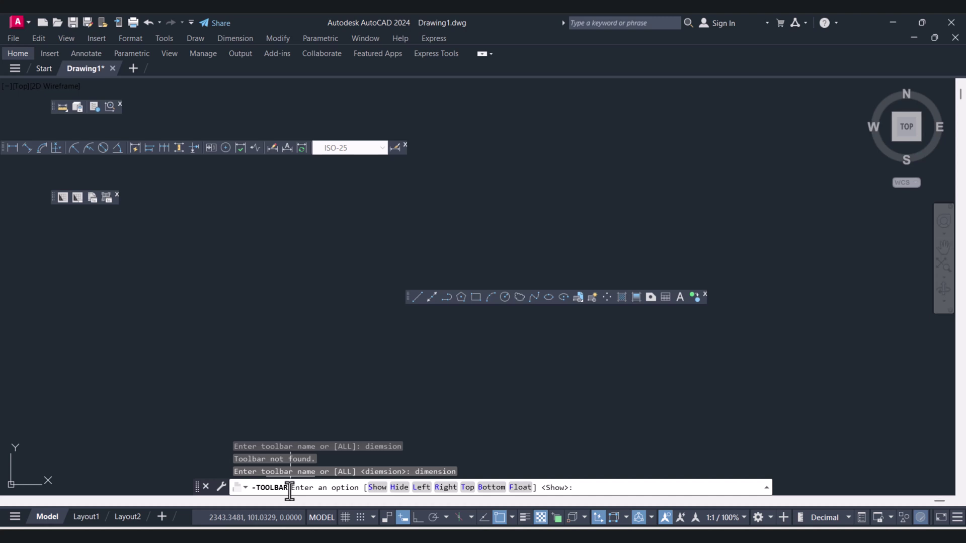
pyautogui.write('r')
pyautogui.press('Return')
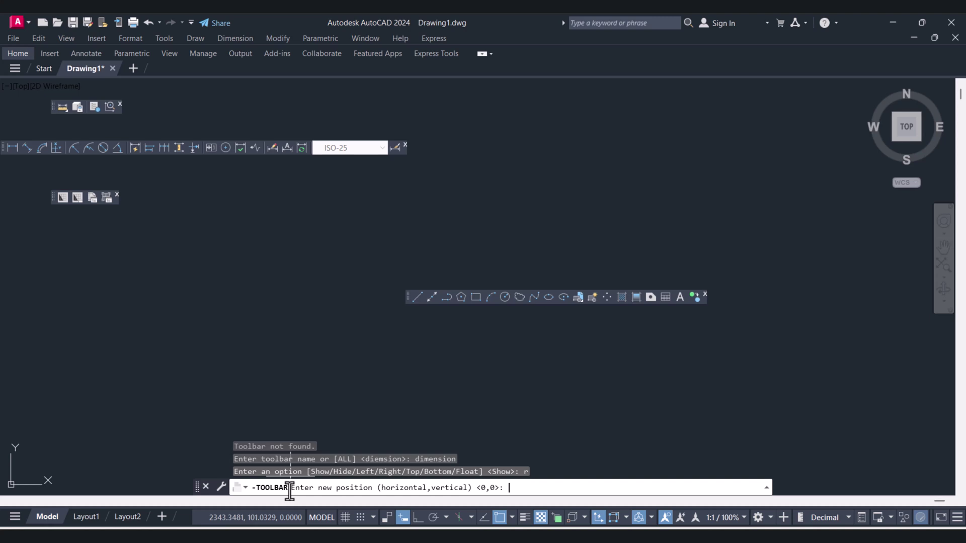
pyautogui.press('Return')
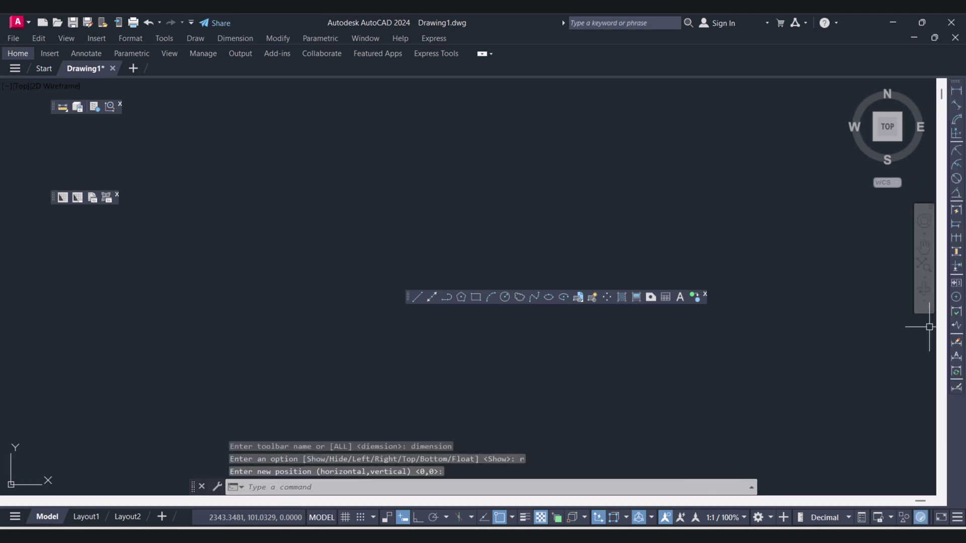